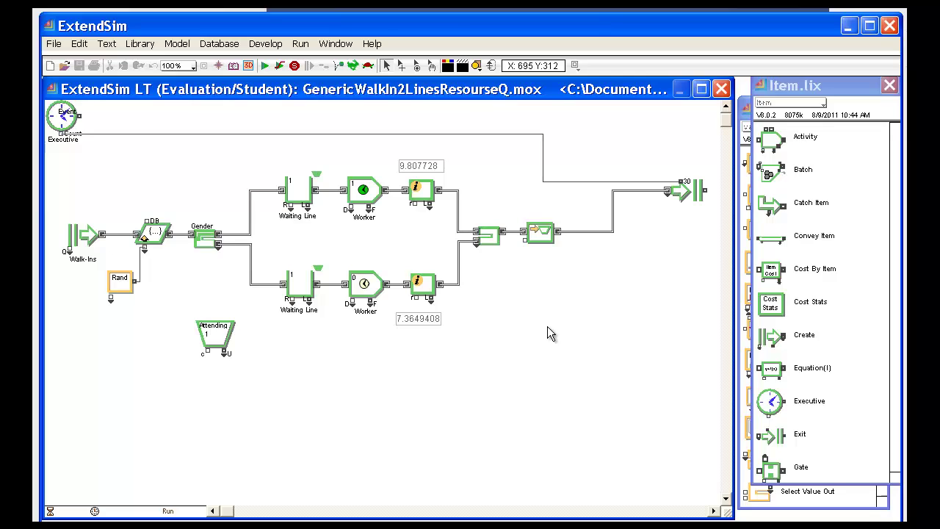
Make the Gender block change items to Person_f on output 0 and Person_m on output 1.
double_click(205, 238)
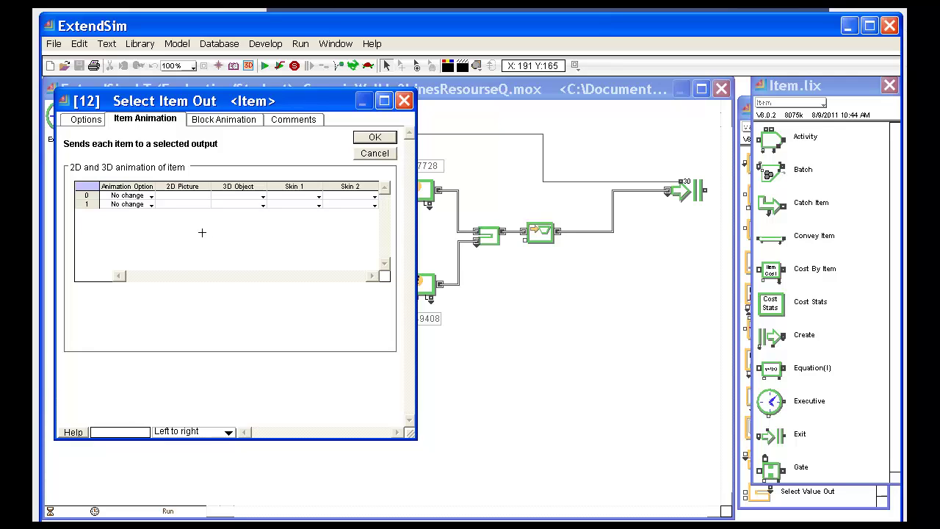
click(151, 196)
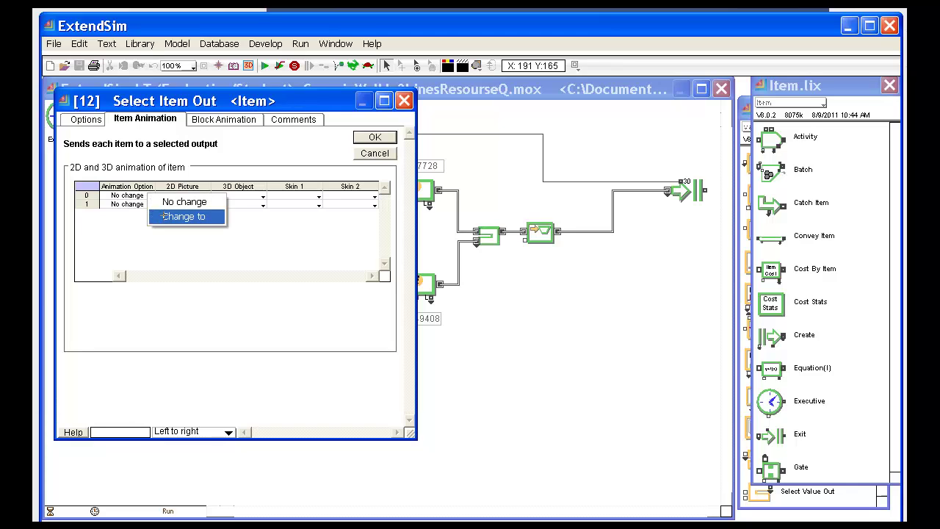
click(165, 216)
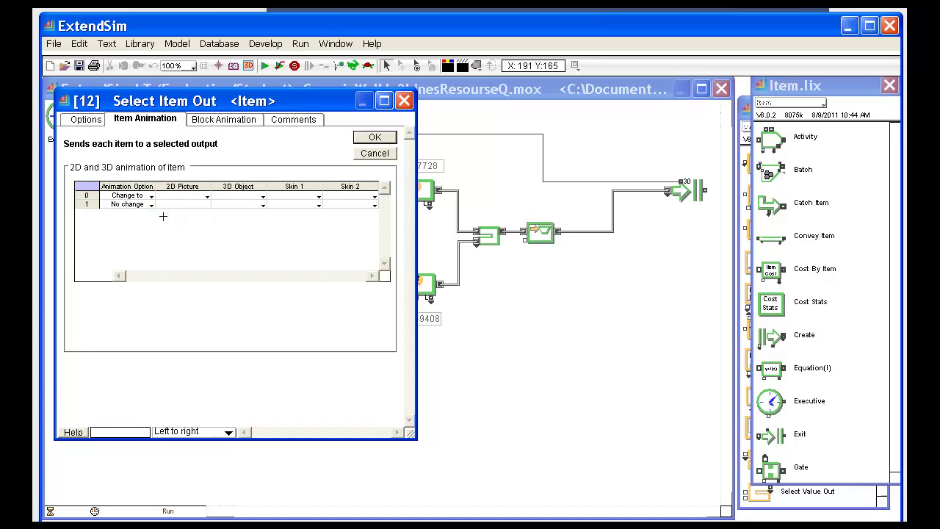
click(206, 196)
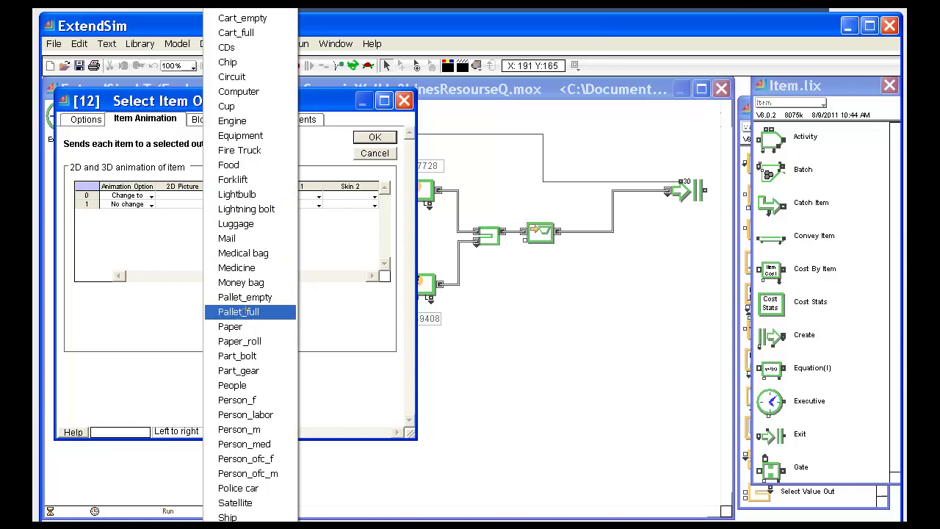
click(251, 402)
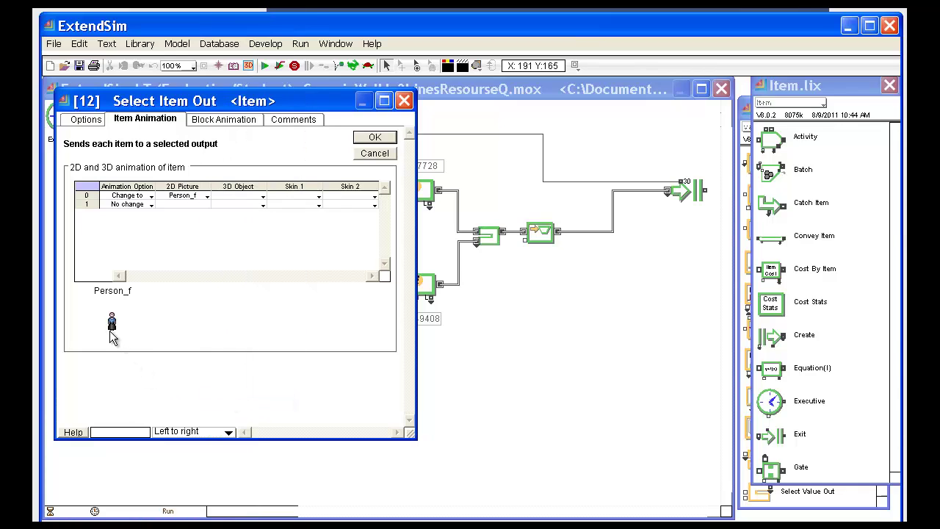
click(151, 204)
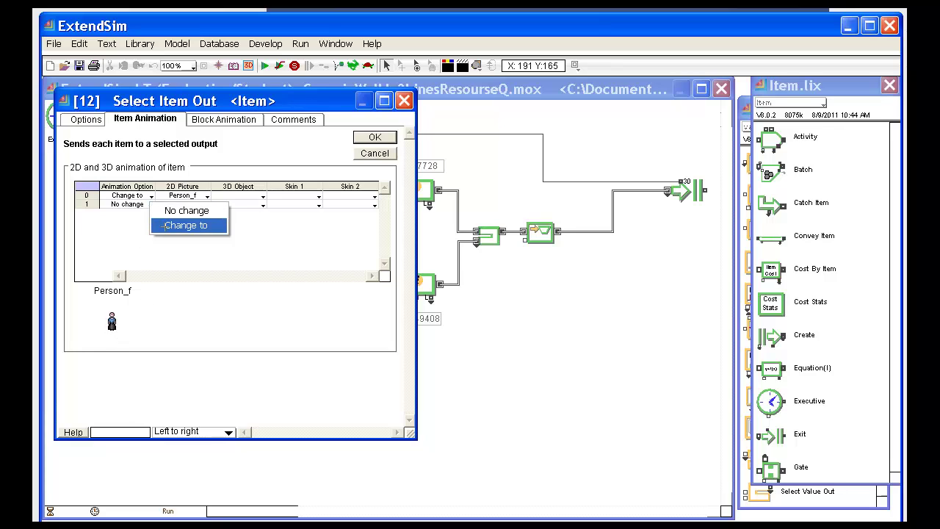
click(163, 225)
click(207, 204)
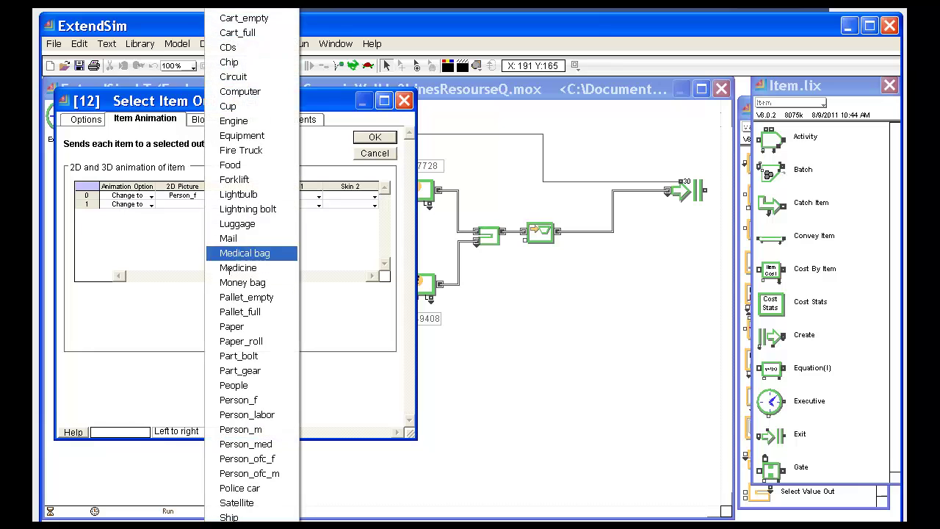
click(250, 433)
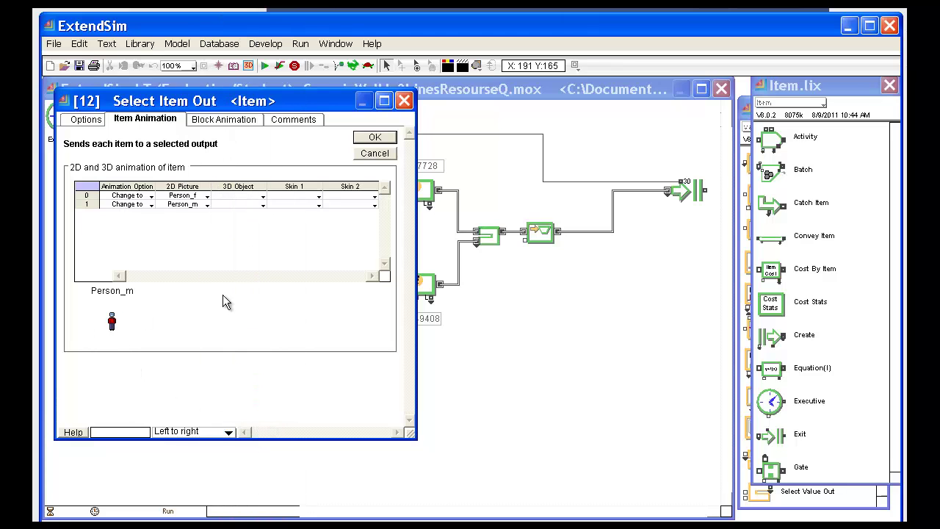
click(376, 140)
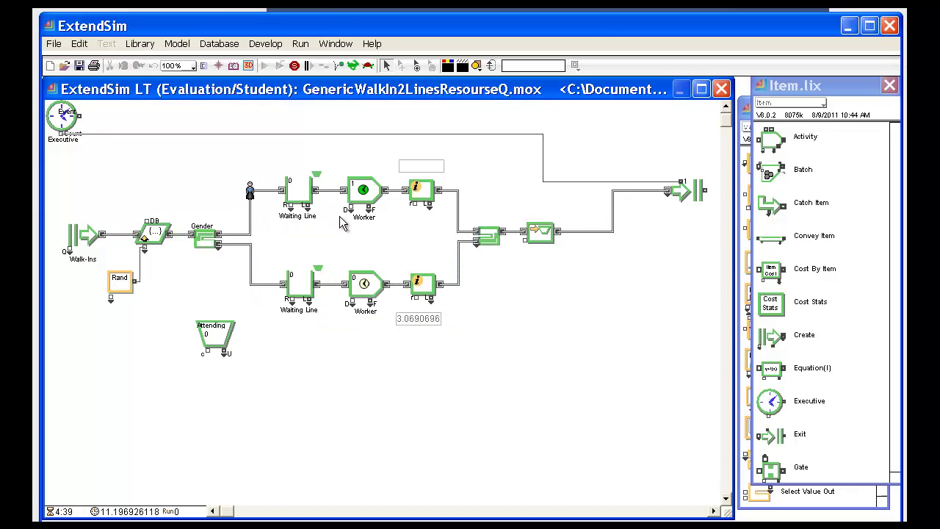
Stop the running simulation partway and confirm the Stop prompt.
click(294, 66)
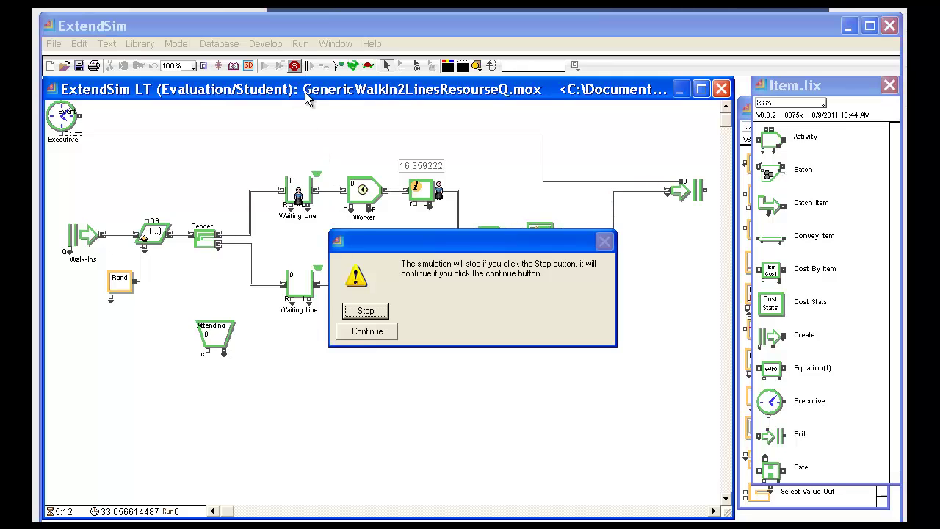
click(376, 314)
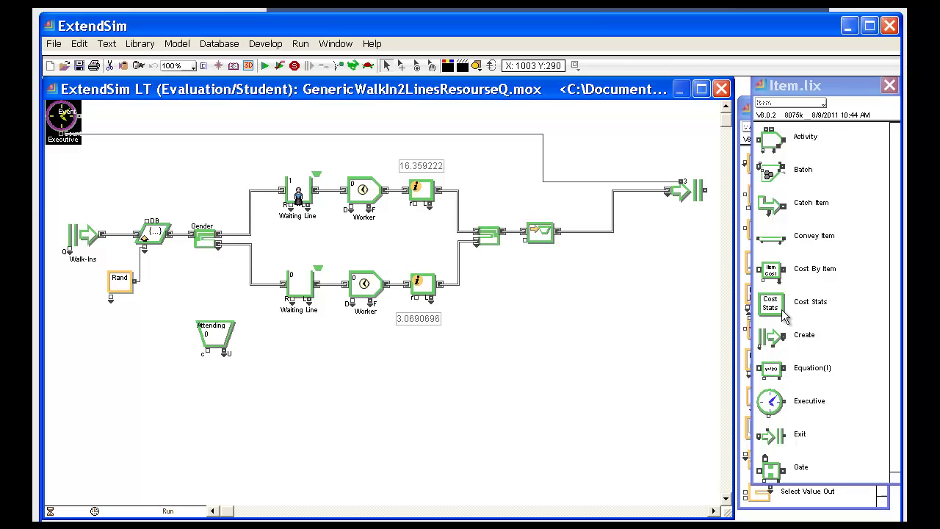
Add a Cost By Item block, delete the link into Exit, and place the block inline before Exit.
drag(769, 279, 599, 276)
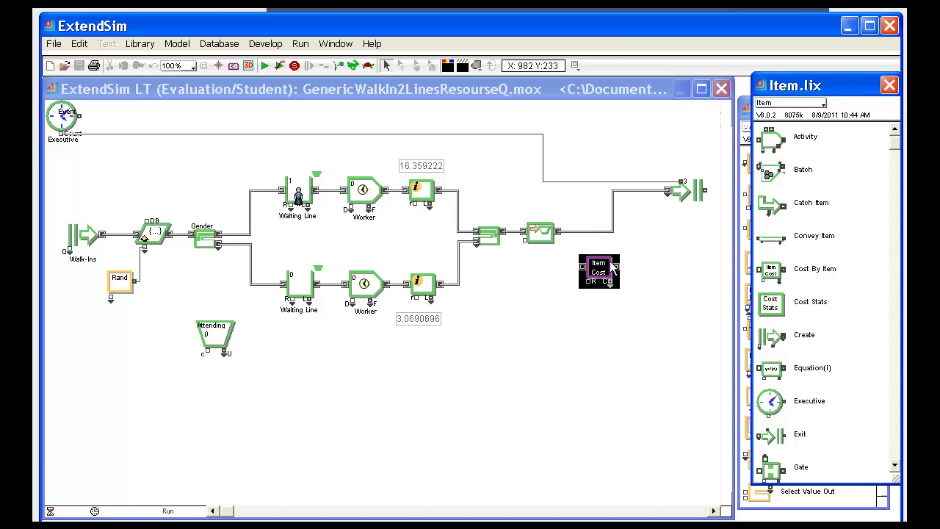
click(612, 230)
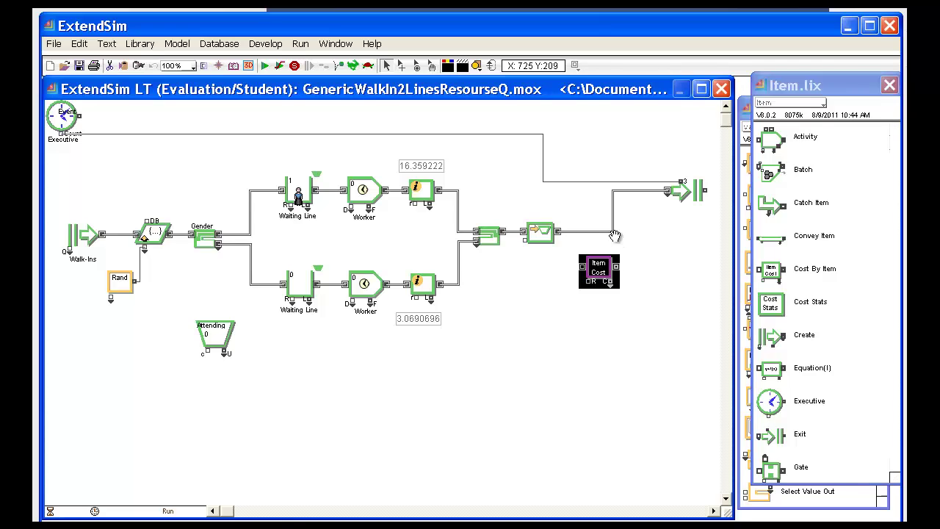
click(646, 229)
click(604, 232)
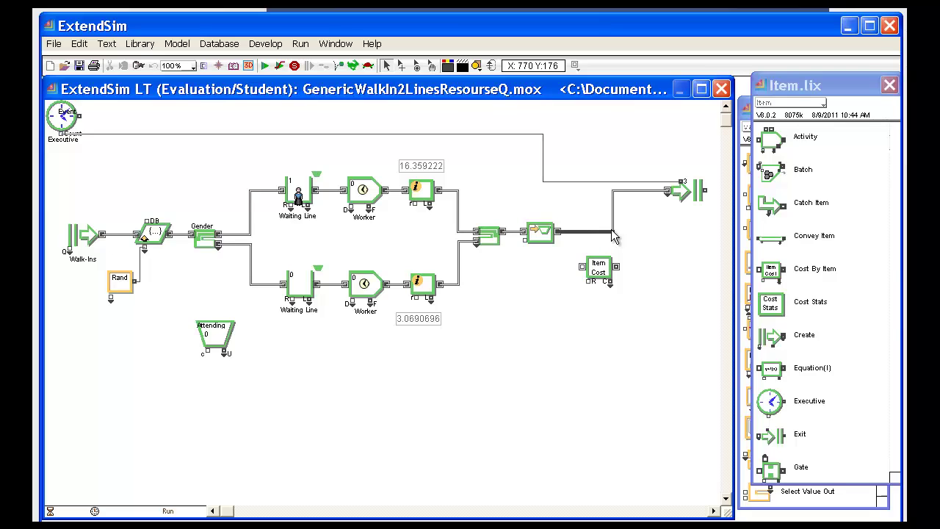
click(613, 229)
drag(653, 233, 655, 233)
key(Delete)
mouse_move(598, 270)
mouse_down()
mouse_move(593, 240)
mouse_move(564, 236)
mouse_move(658, 238)
mouse_up()
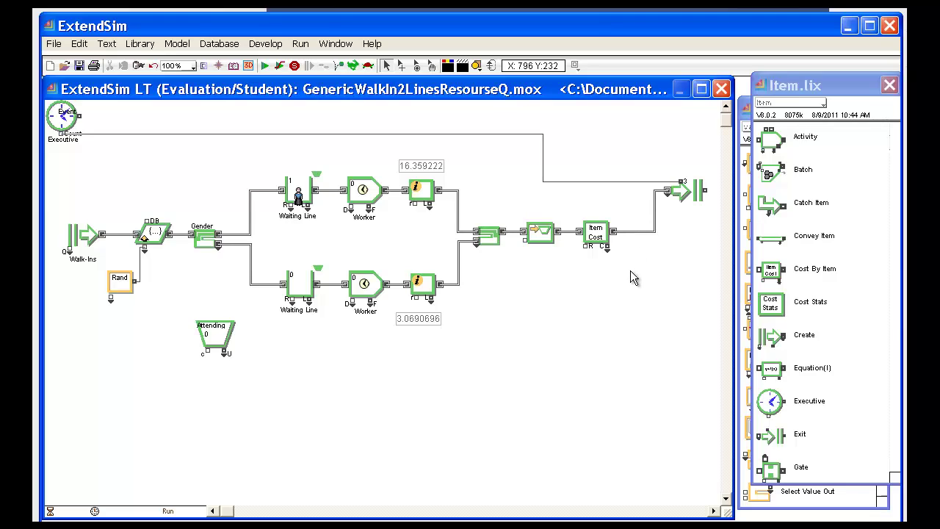
Turn on Define item costs in the Walk-Ins Create block with a waiting cost of 1.
click(83, 238)
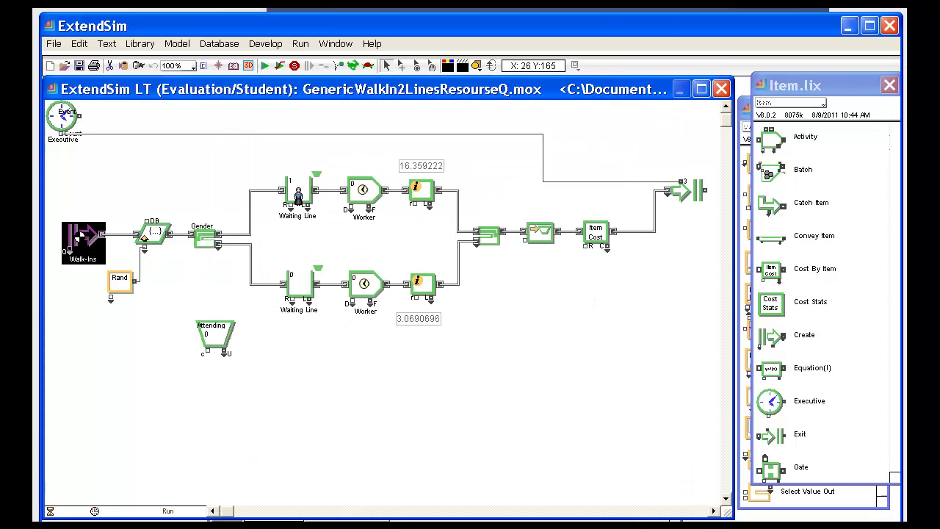
double_click(82, 238)
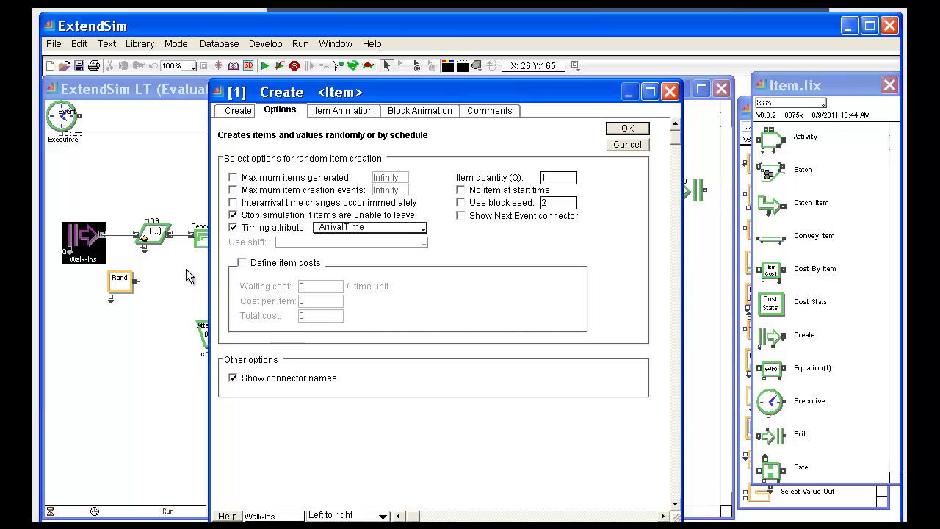
click(241, 263)
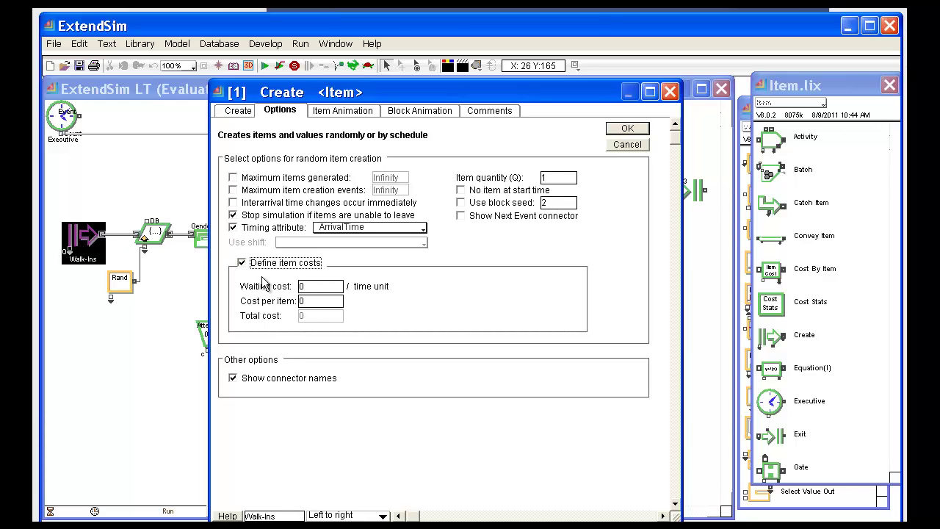
double_click(304, 286)
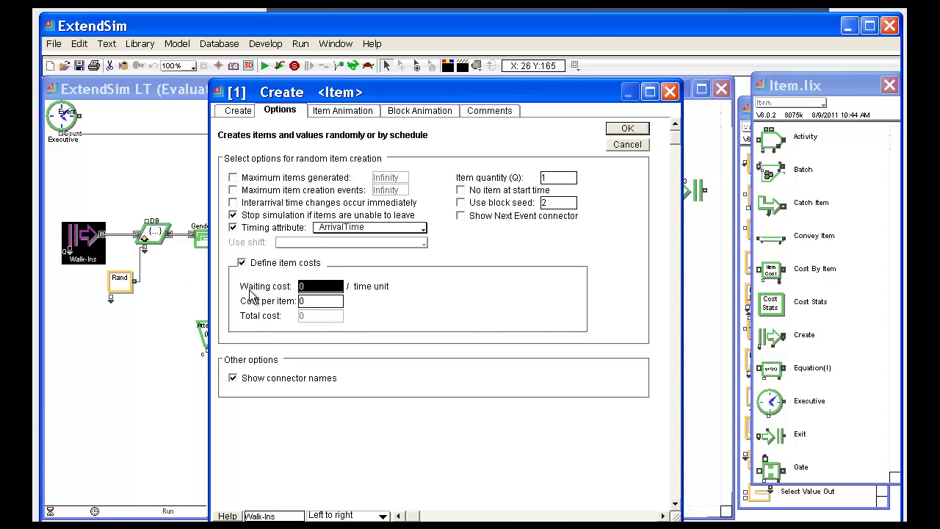
text(1)
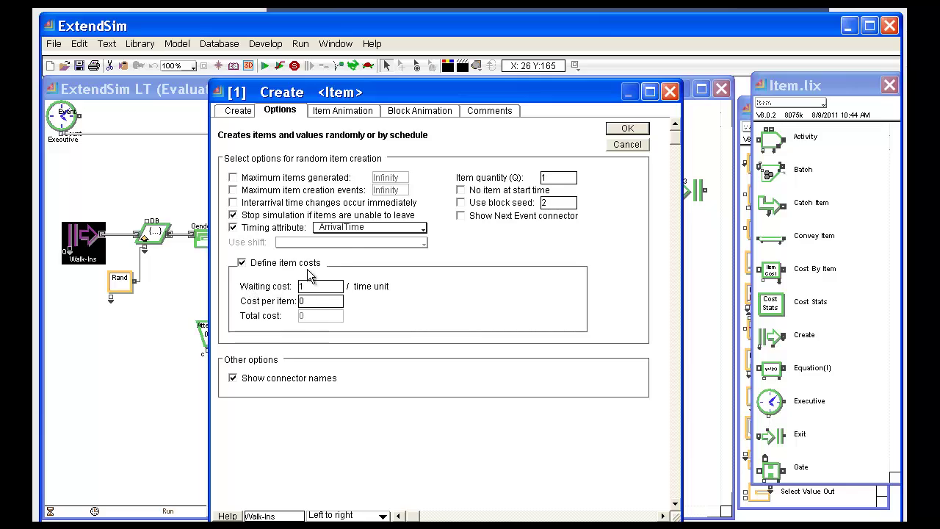
click(623, 128)
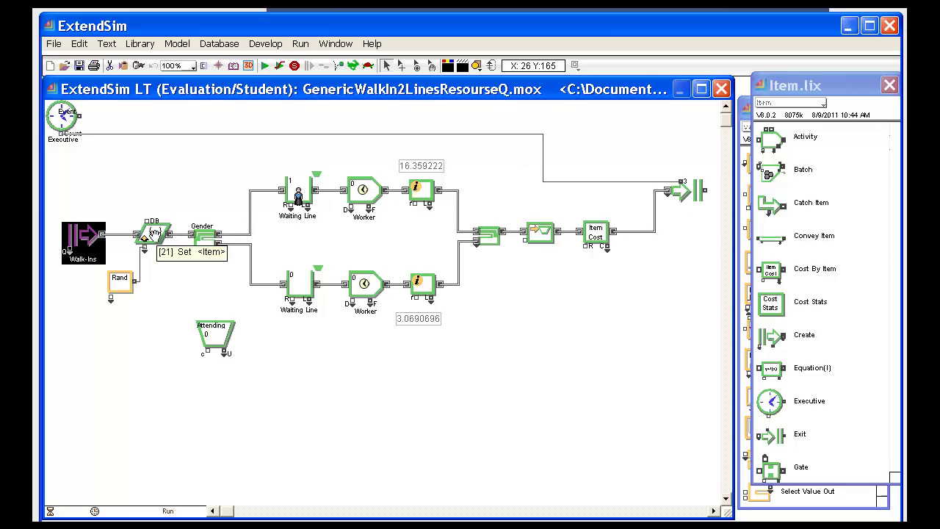
Add a second Set block row assigning _rate with value 1, then open the upper Waiting Line.
double_click(145, 238)
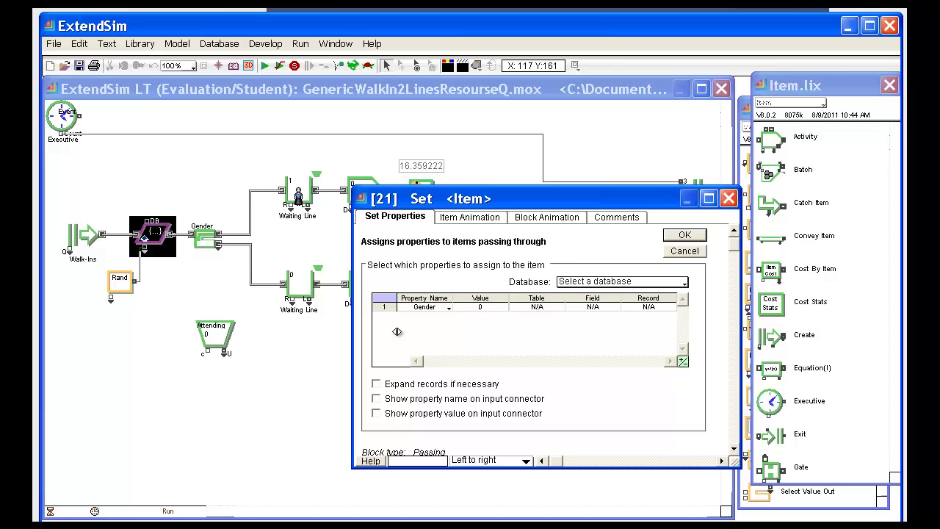
click(683, 362)
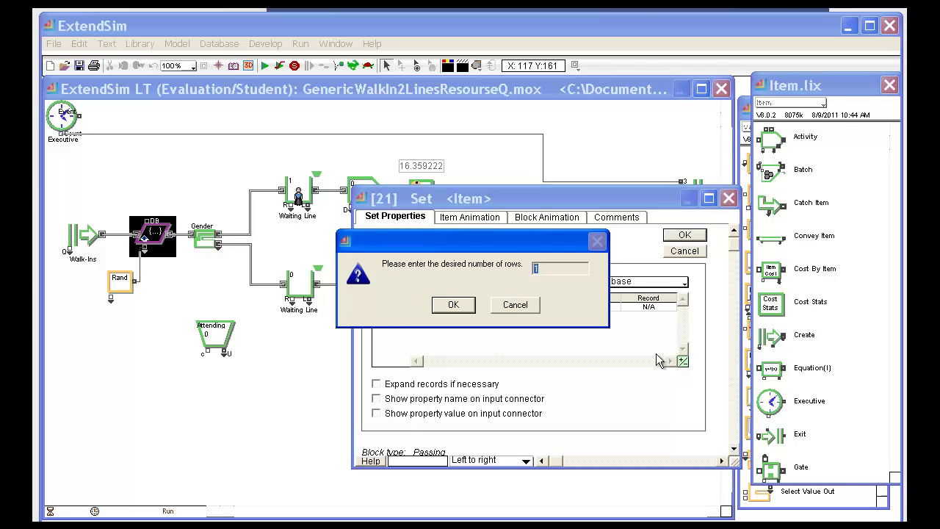
text(2)
click(454, 305)
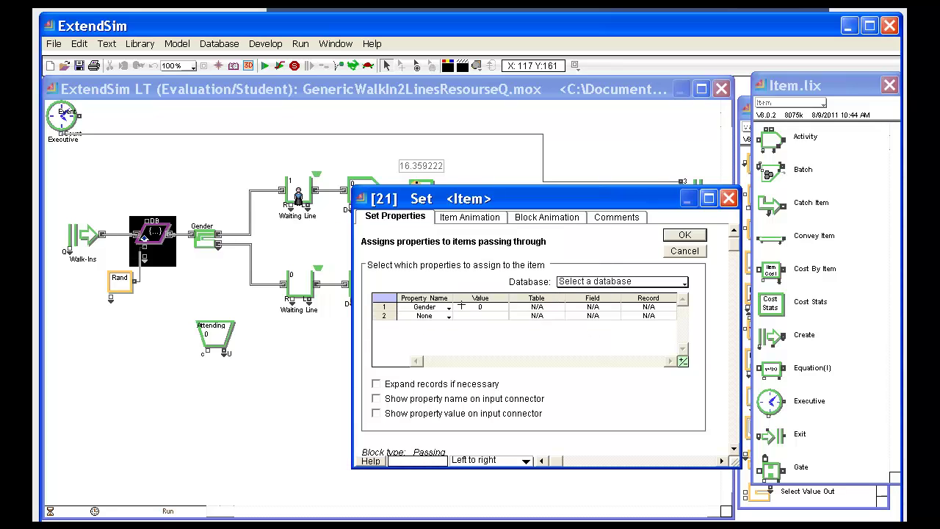
click(449, 318)
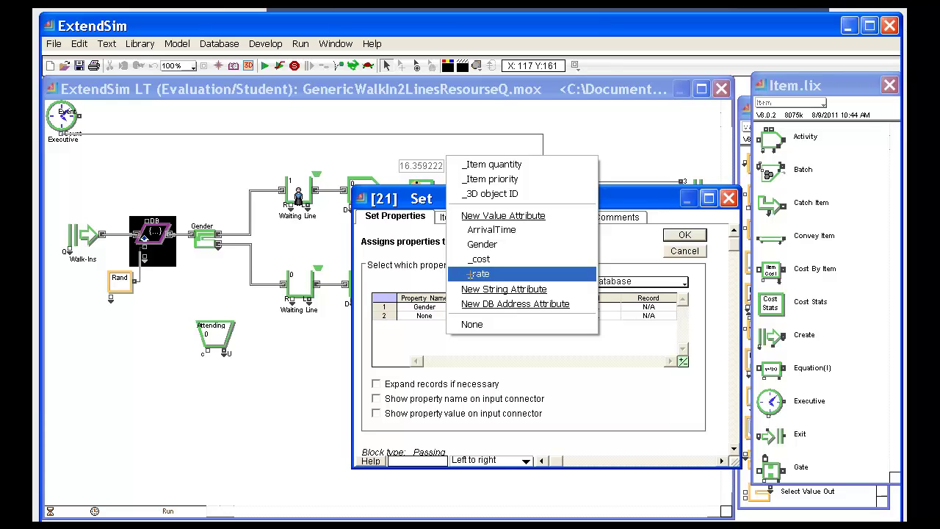
click(470, 274)
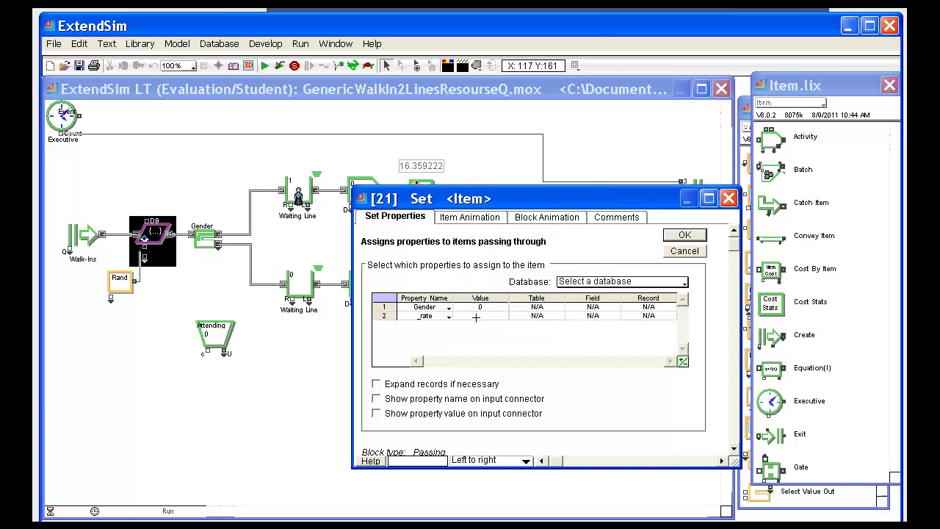
click(477, 315)
text(1)
click(684, 236)
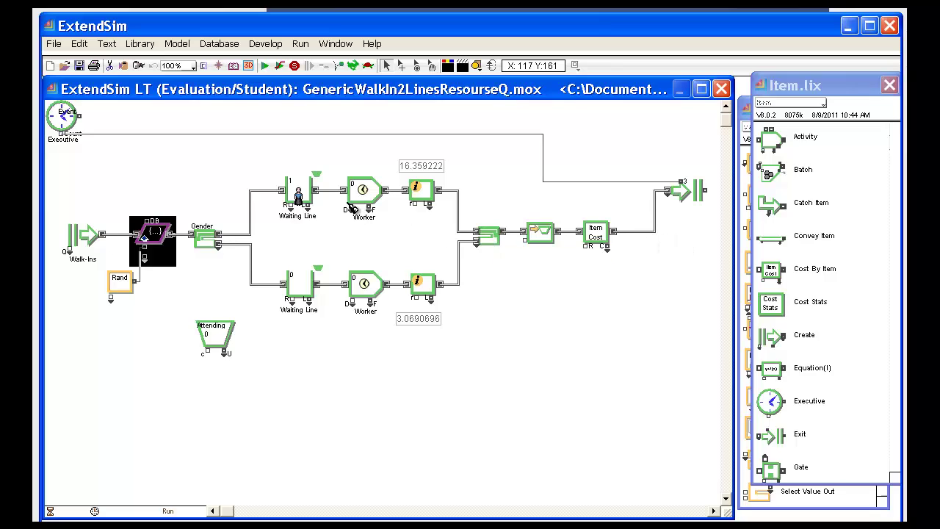
click(301, 193)
double_click(301, 193)
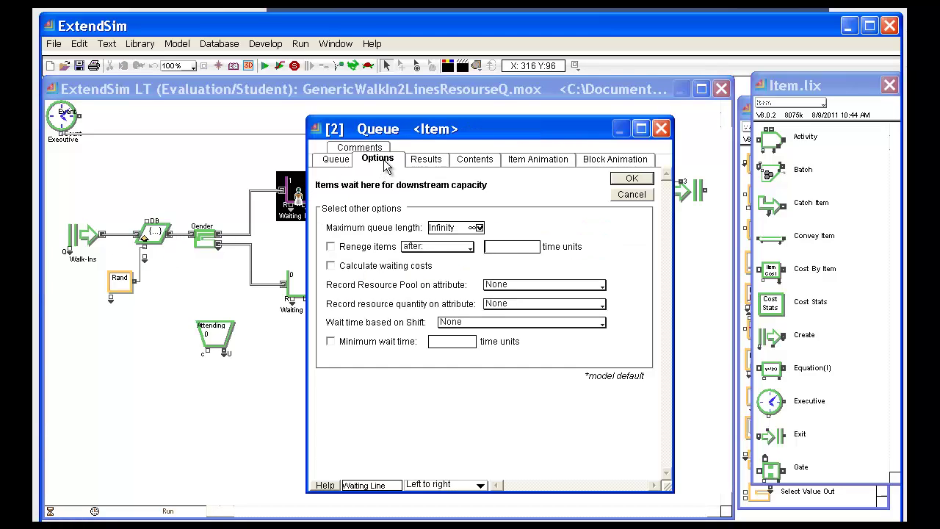
Check Calculate waiting costs in both the upper and lower Waiting Line queues.
click(331, 268)
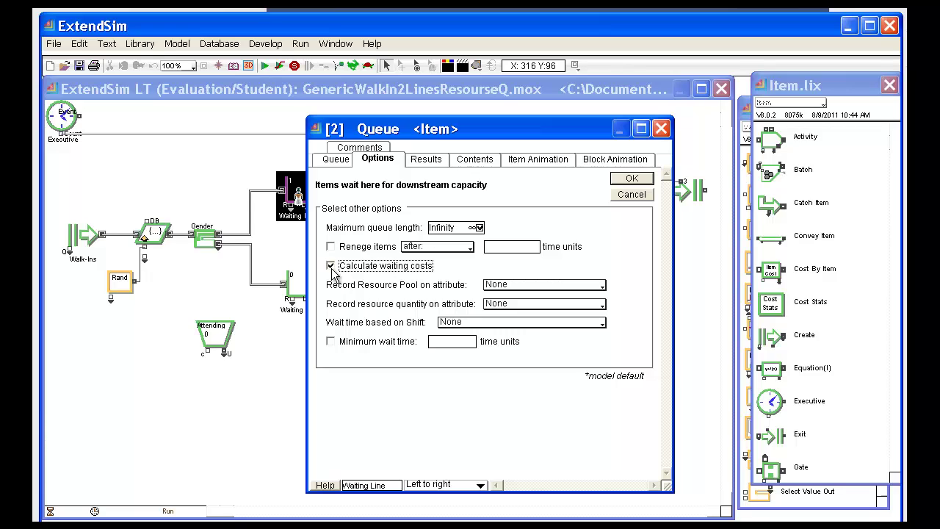
click(632, 182)
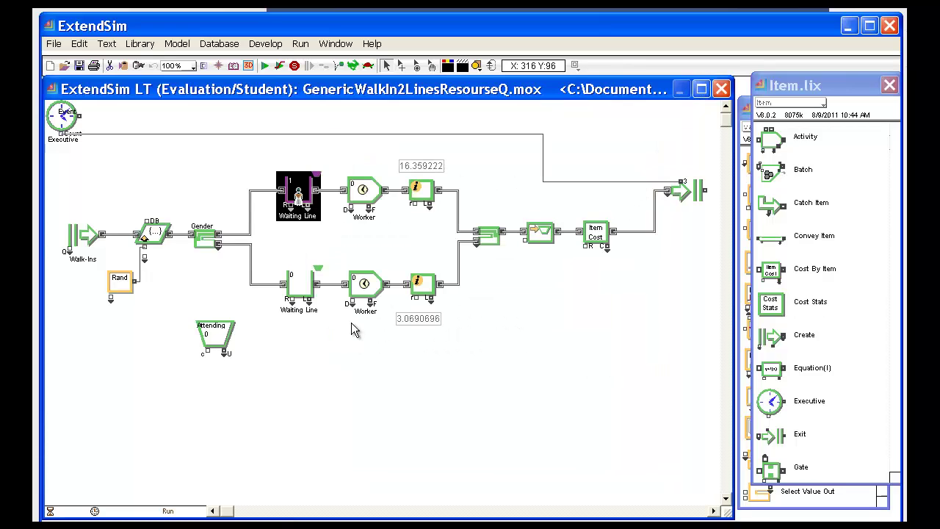
click(303, 293)
double_click(303, 293)
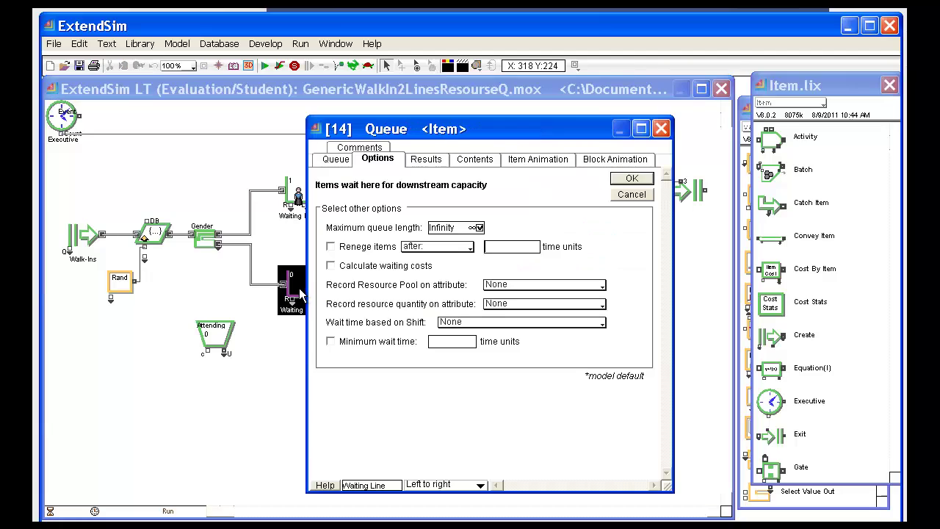
click(331, 266)
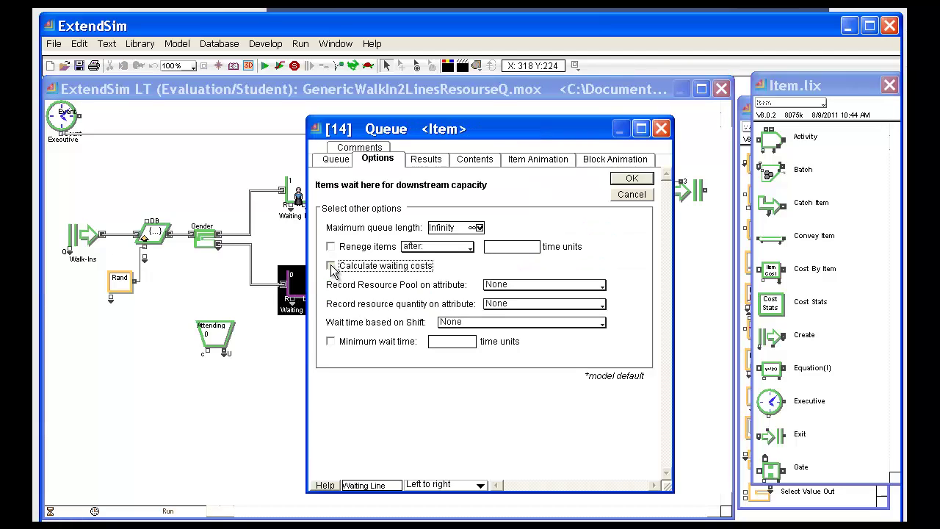
click(631, 179)
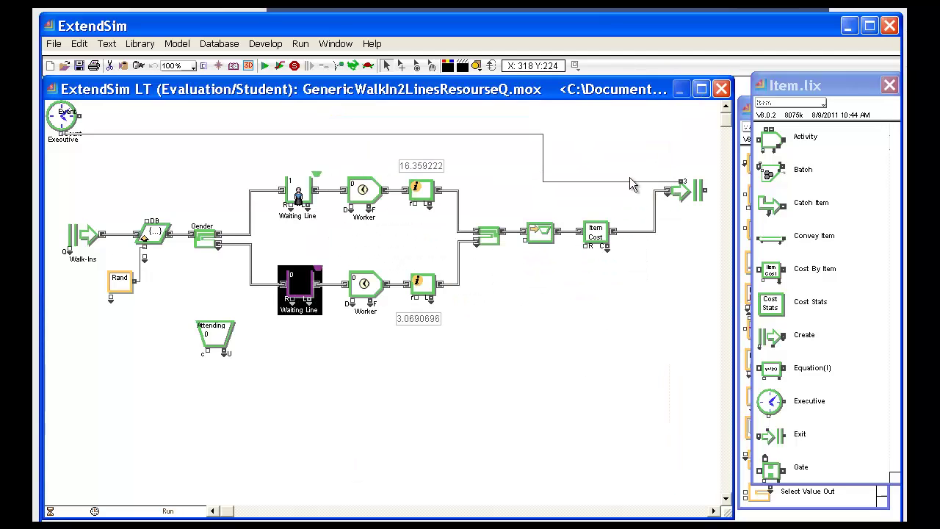
Place a Mean & Variance block right of Cost By Item, wired from its average cost output.
click(608, 251)
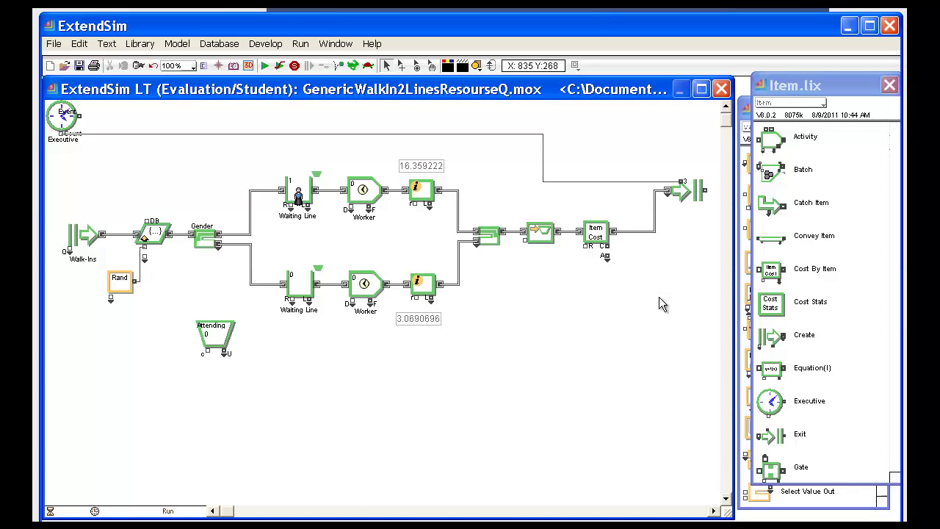
click(856, 499)
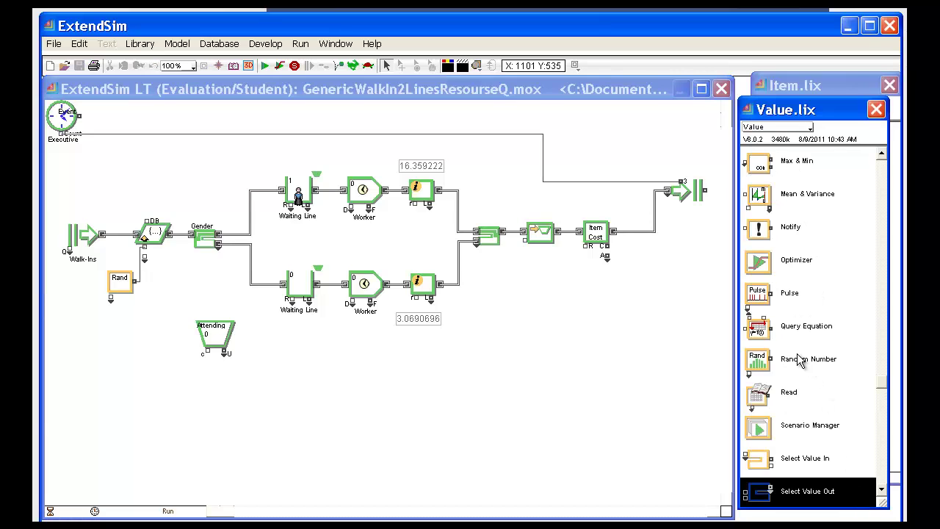
click(763, 196)
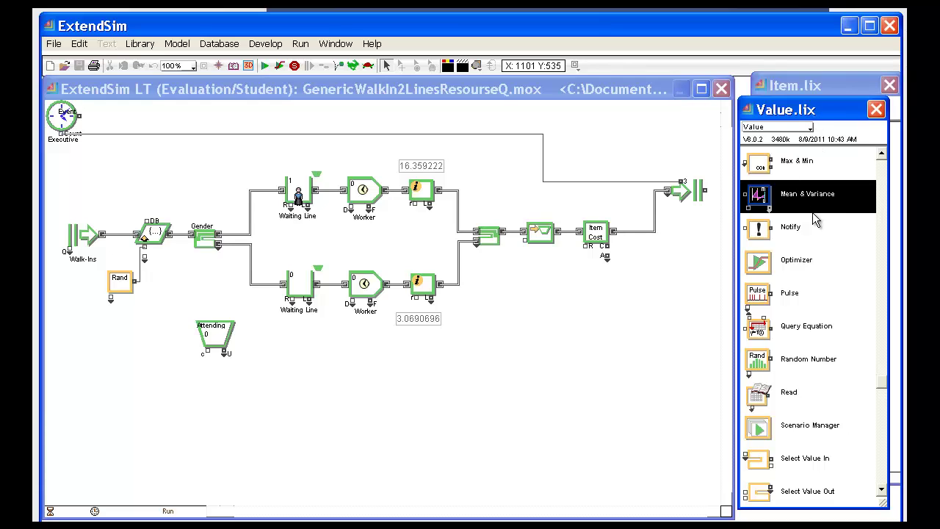
drag(773, 202, 642, 281)
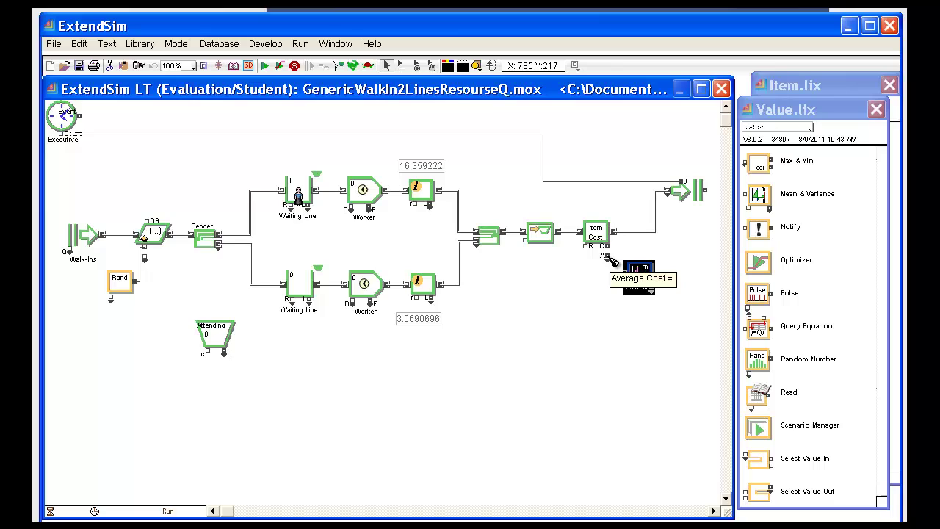
drag(608, 259, 625, 272)
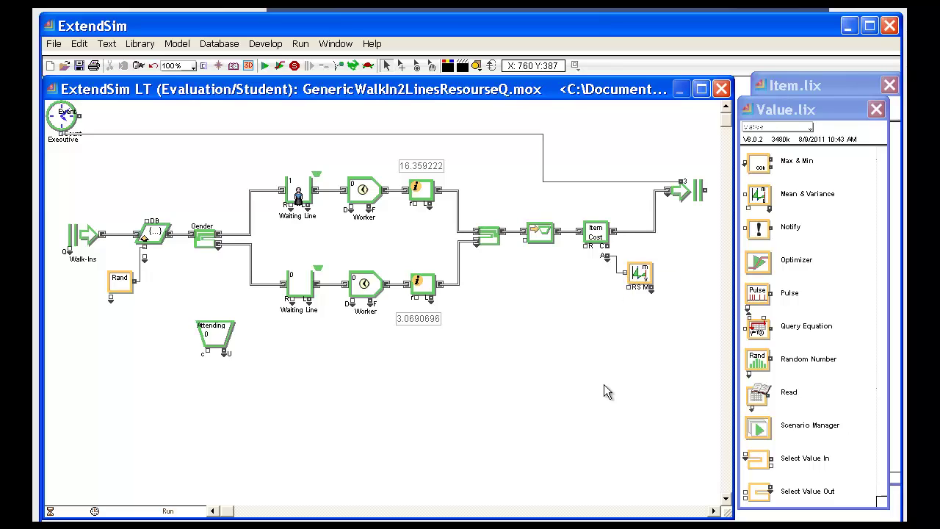
Enable Calculate for multiple simulations on Mean & Variance and check its Results tab, all 0.
double_click(639, 279)
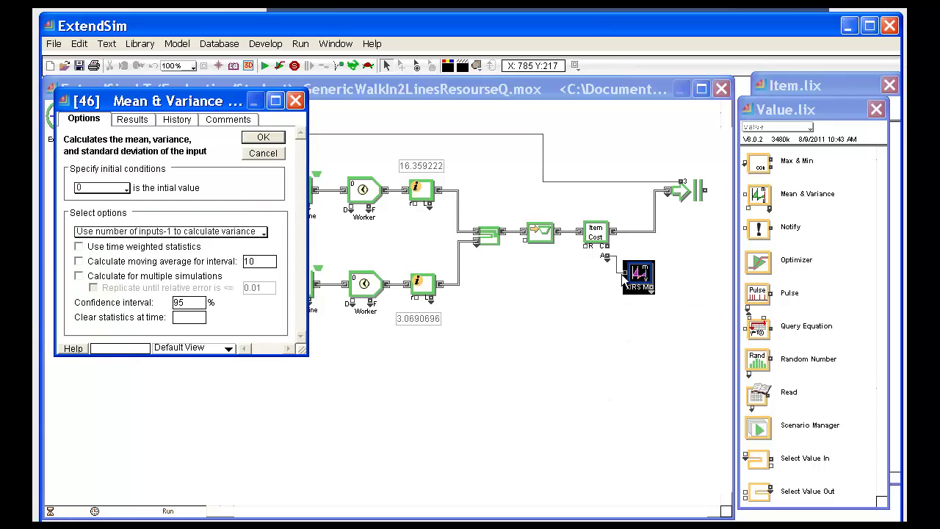
click(78, 277)
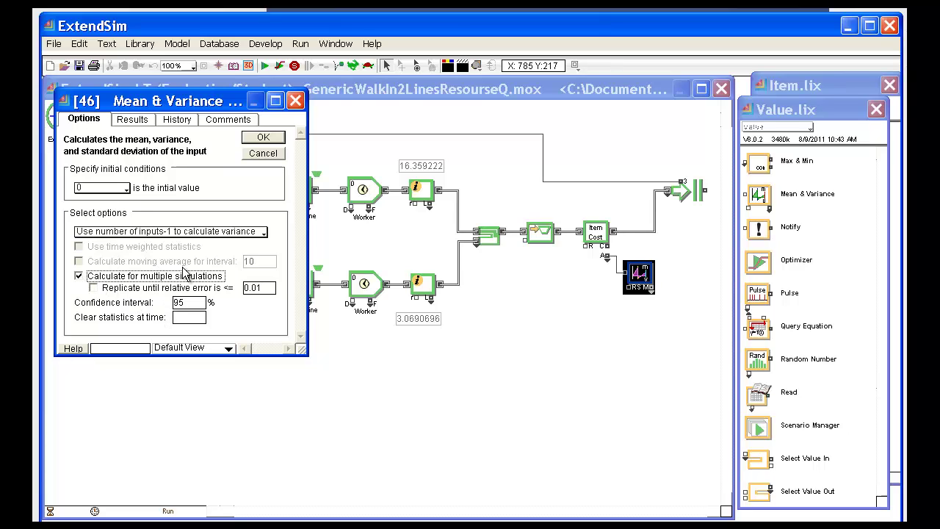
click(139, 124)
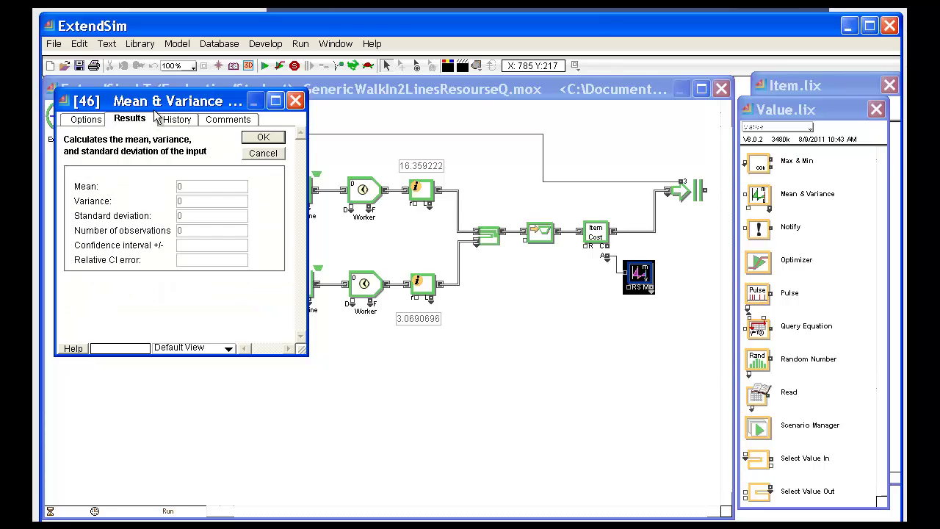
drag(164, 107, 568, 287)
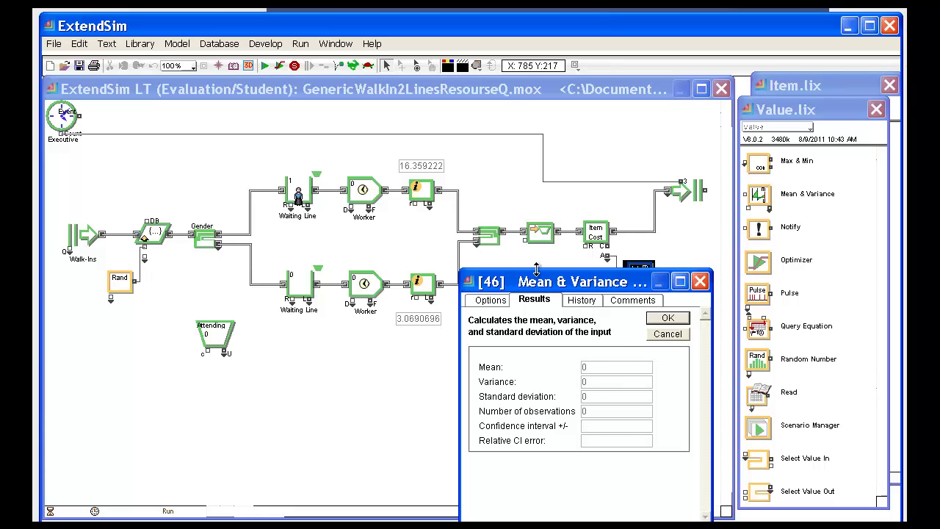
click(325, 114)
In Simulation Setup, set the random seed to 0 and the number of runs to 1000.
click(300, 44)
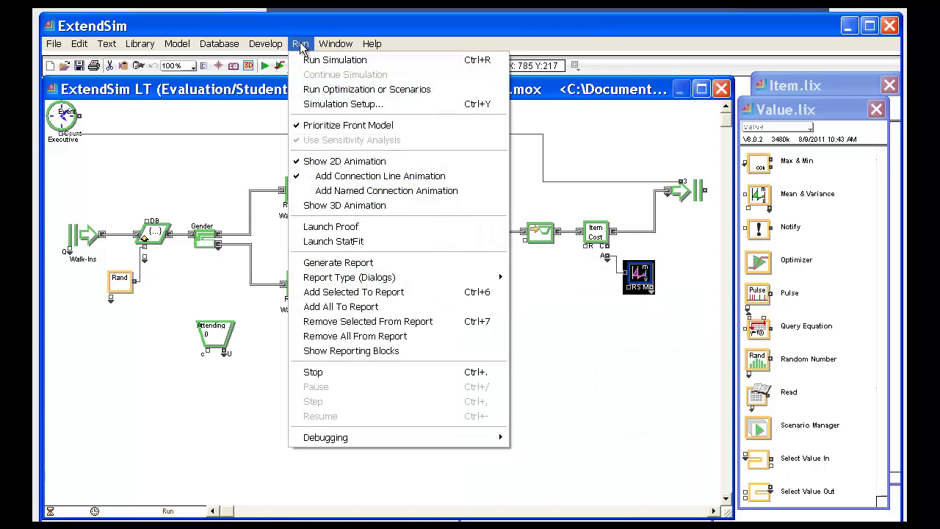
click(322, 102)
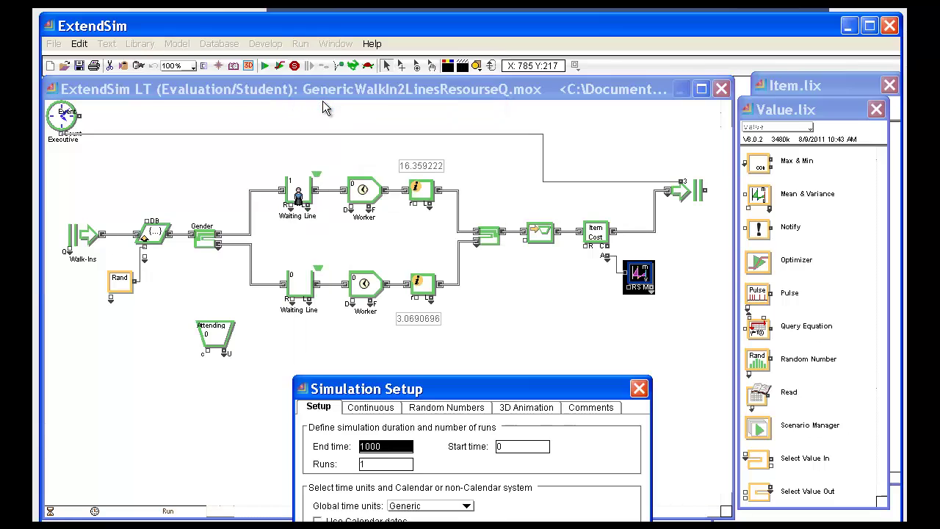
drag(446, 396, 456, 229)
click(455, 238)
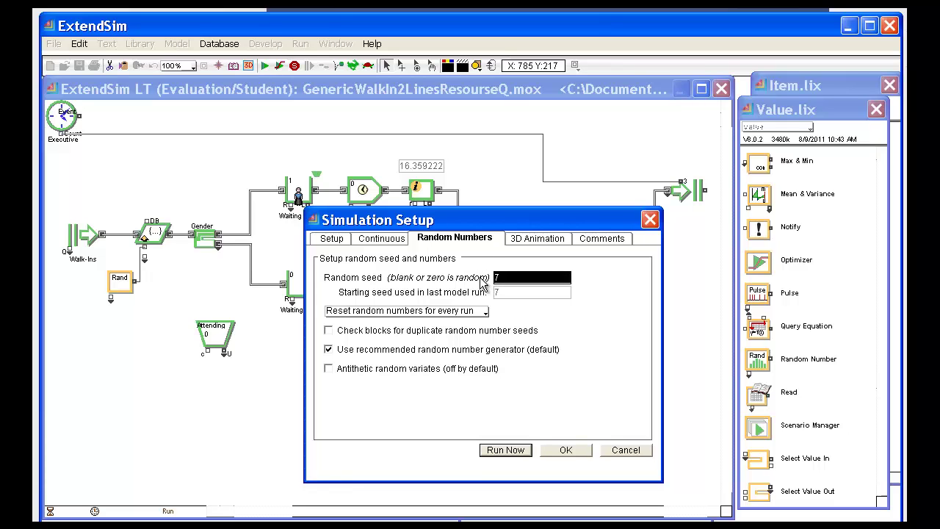
text(0)
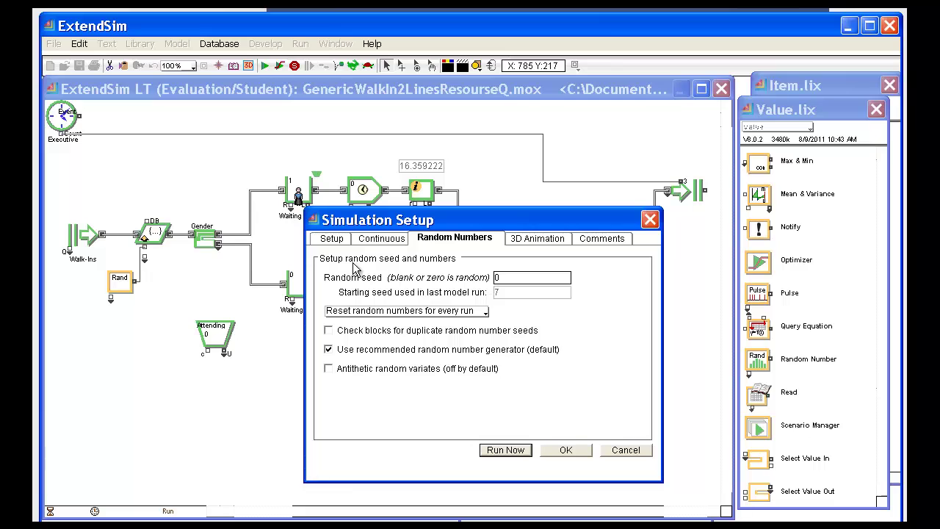
click(332, 240)
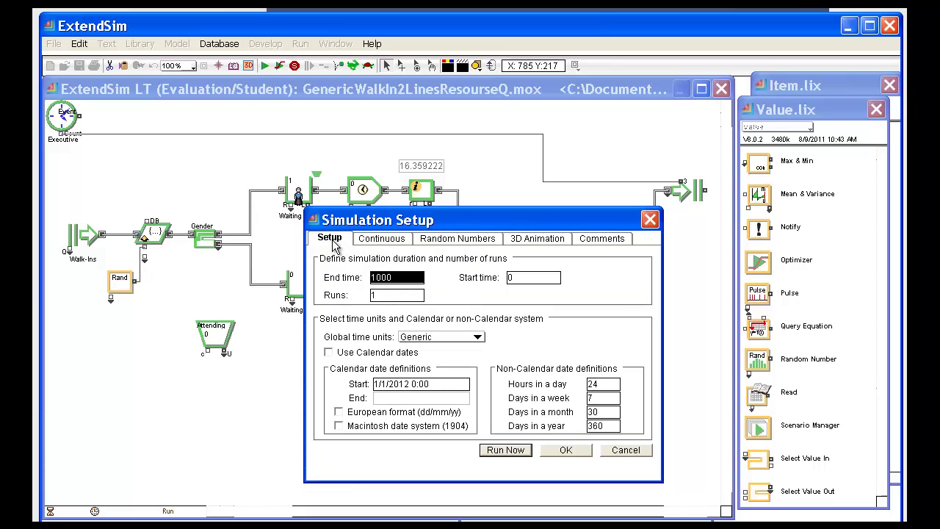
click(383, 296)
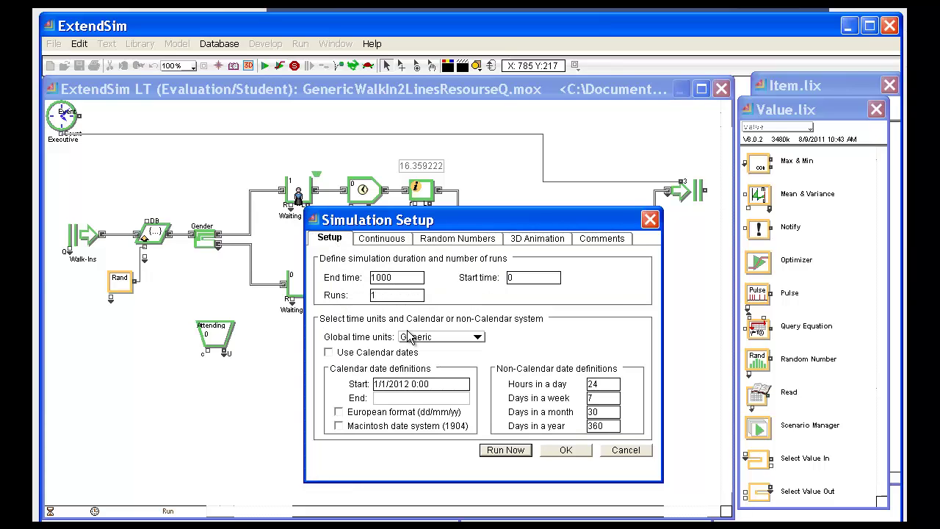
text(000)
Run the 1000 simulations with animation off until Mean & Variance shows a mean of 16.64005.
click(506, 450)
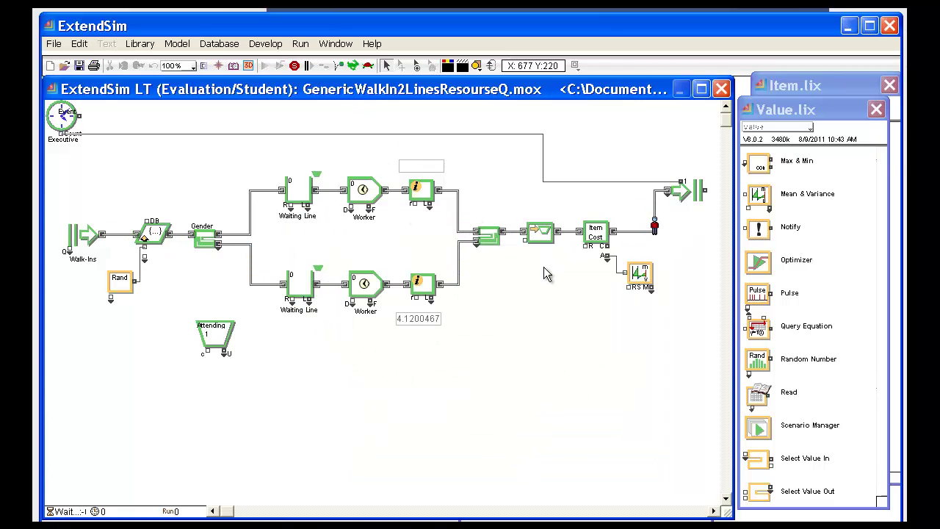
double_click(640, 277)
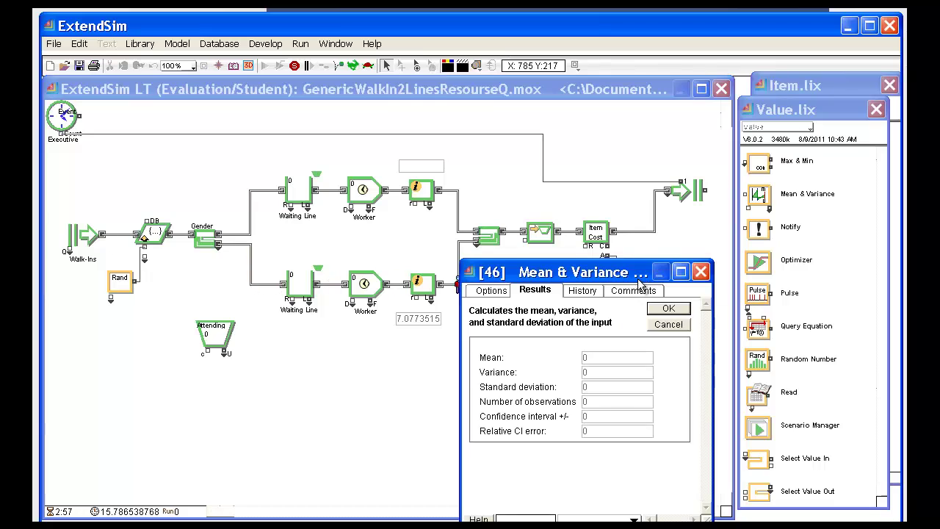
click(345, 69)
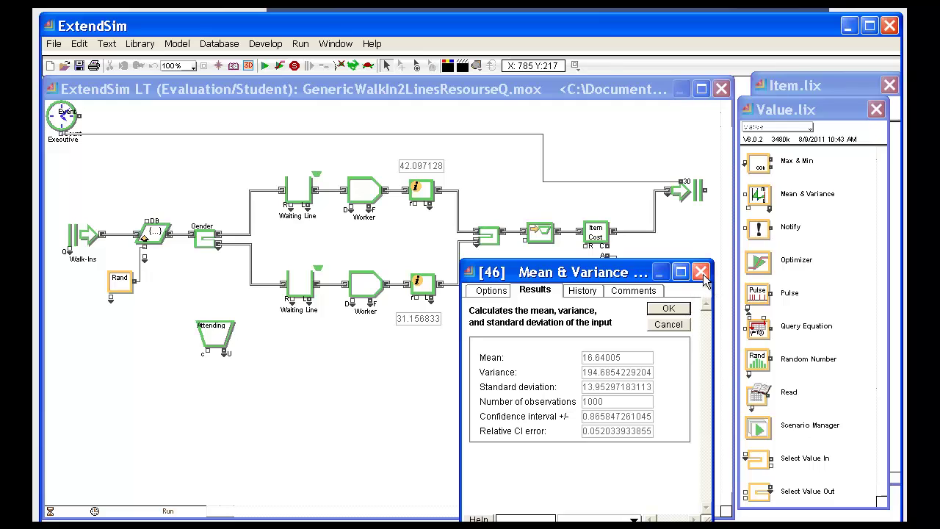
click(701, 273)
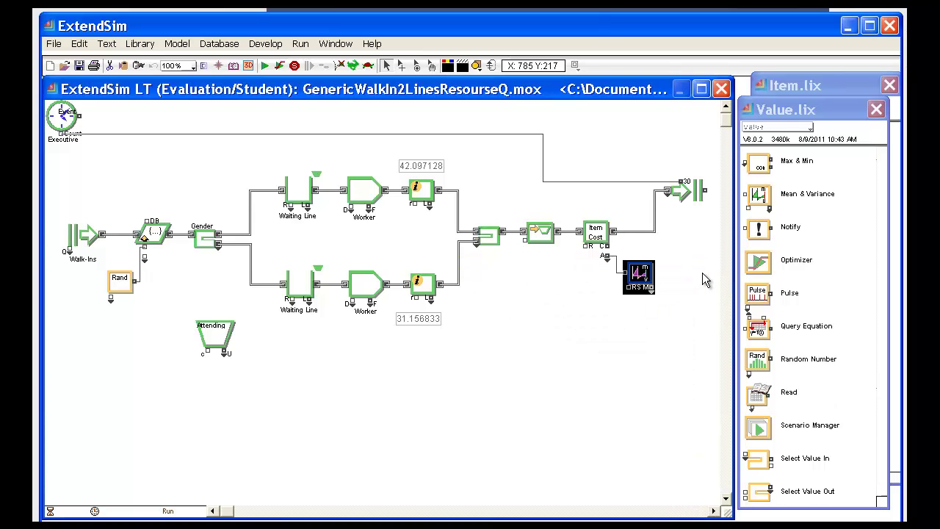
Open the Item Cost block's Cost By Item table and select all entries (average cost 27.46, total 823.7665).
double_click(595, 233)
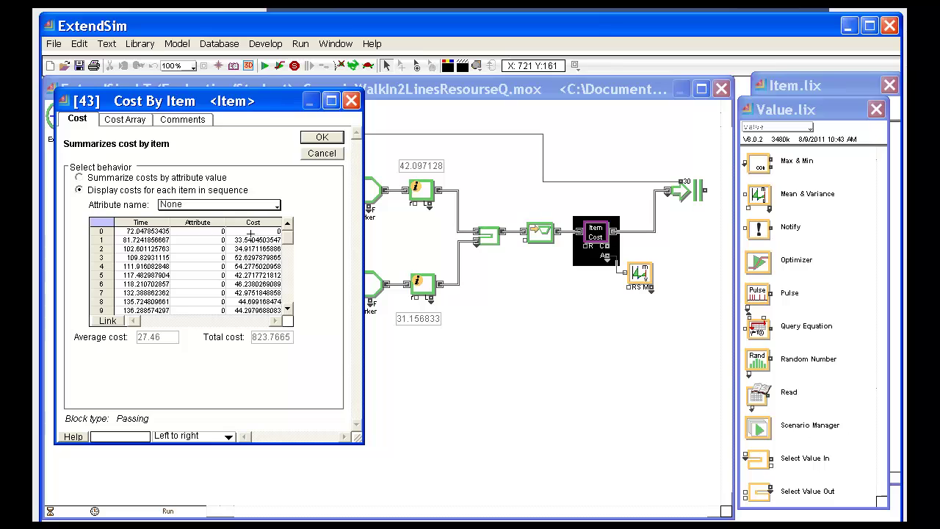
drag(288, 307, 289, 307)
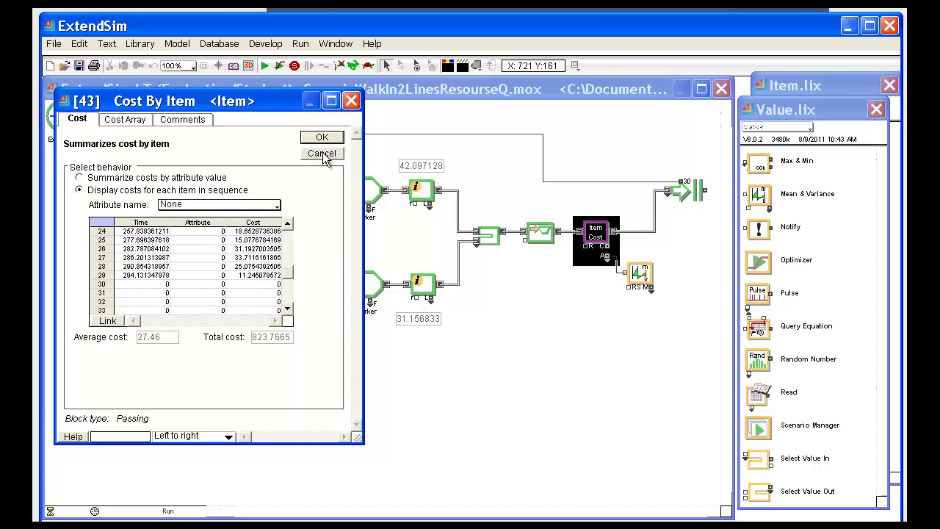
click(290, 226)
drag(291, 226, 291, 226)
key(ctrl+a)
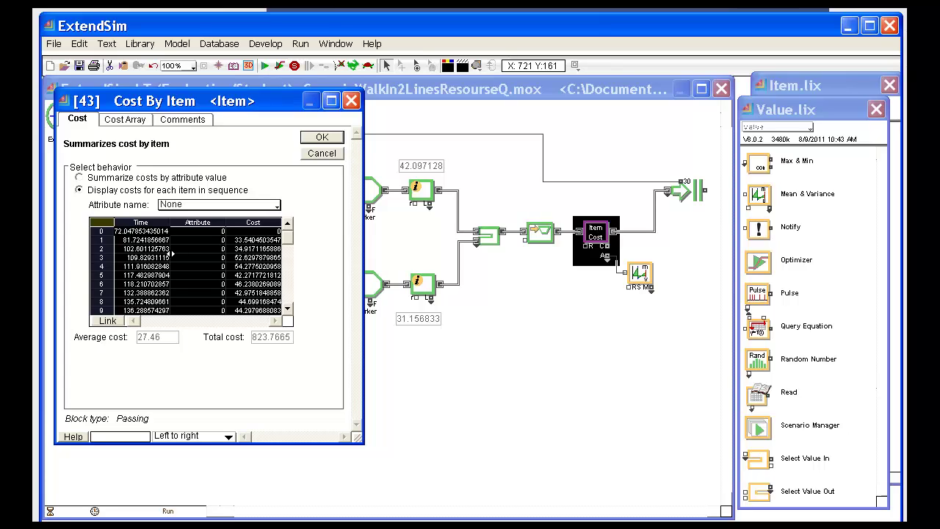
Cancel the Cost By Item dialog to return to the walk-in model worksheet.
click(321, 156)
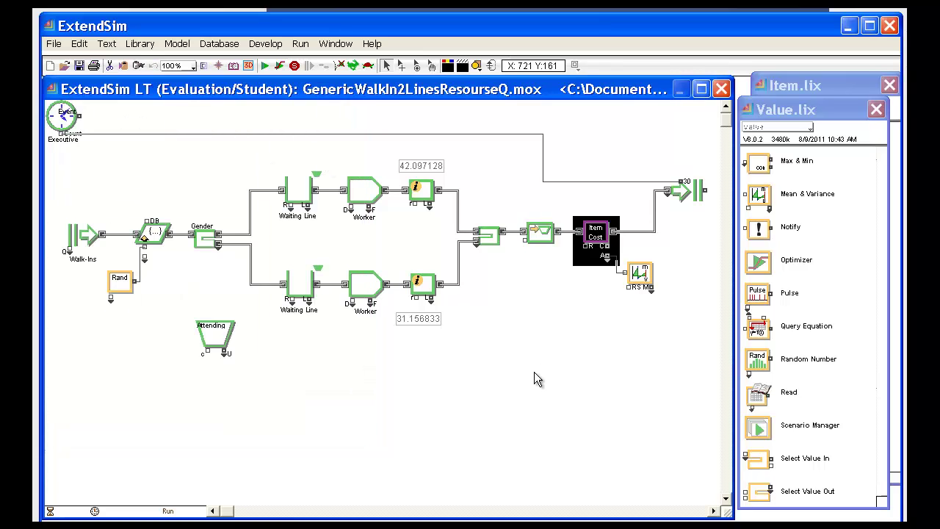